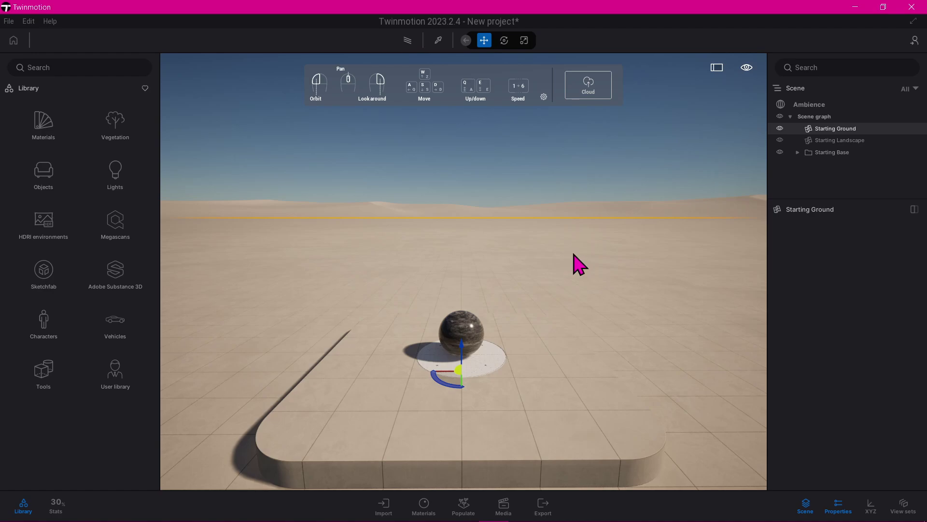
Plant an Indian Sandalwood tree and a Banyan tree from the vegetation library
click(116, 140)
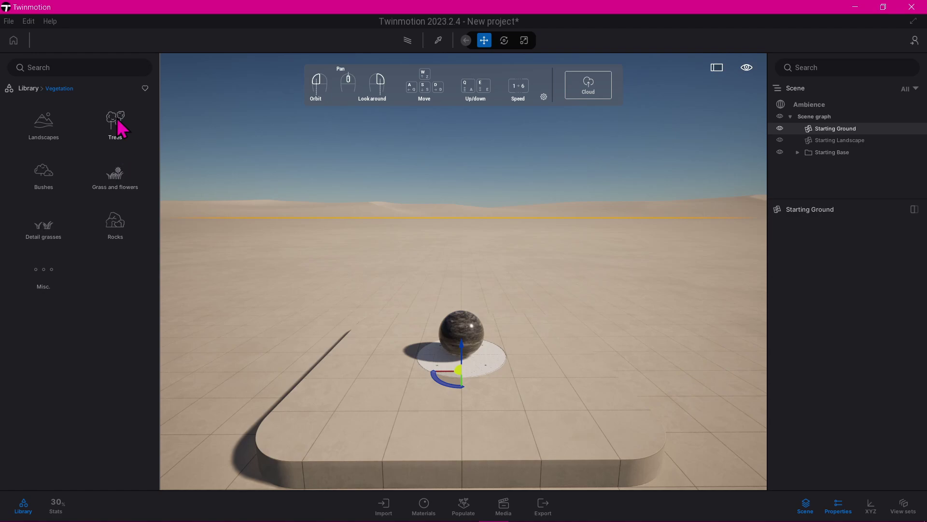
click(118, 126)
drag(21, 135, 388, 342)
drag(115, 163, 571, 360)
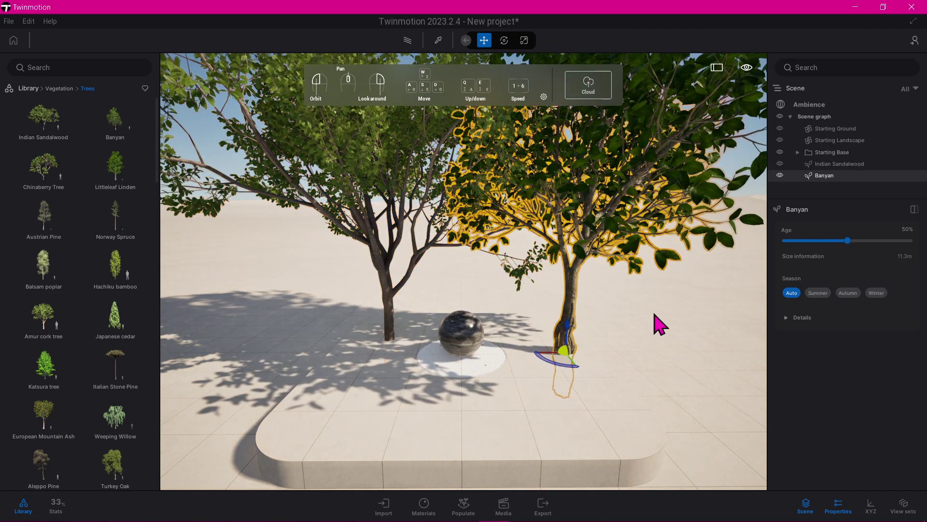
Add Long grass 01 and 02, Dry wild grass 01 and Poppies to the platform
click(55, 92)
click(132, 188)
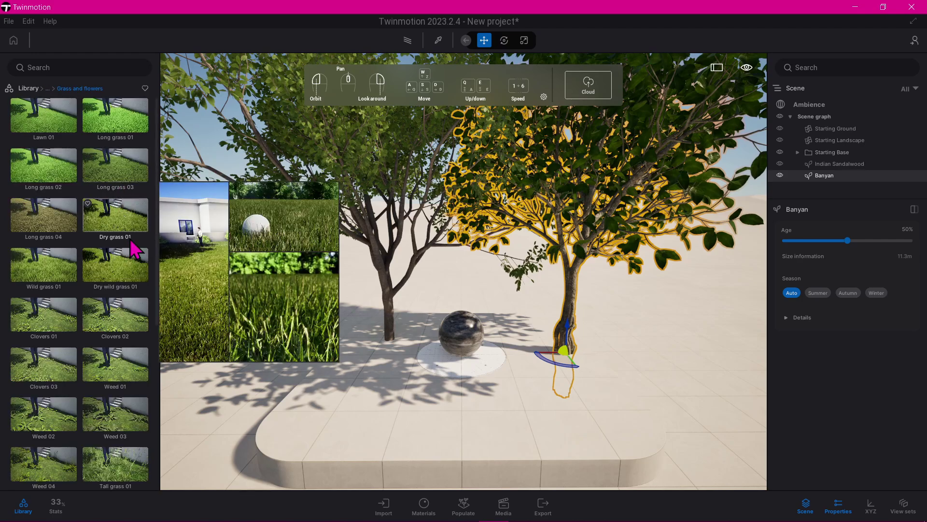
drag(110, 128, 364, 411)
drag(44, 166, 459, 408)
drag(115, 265, 572, 415)
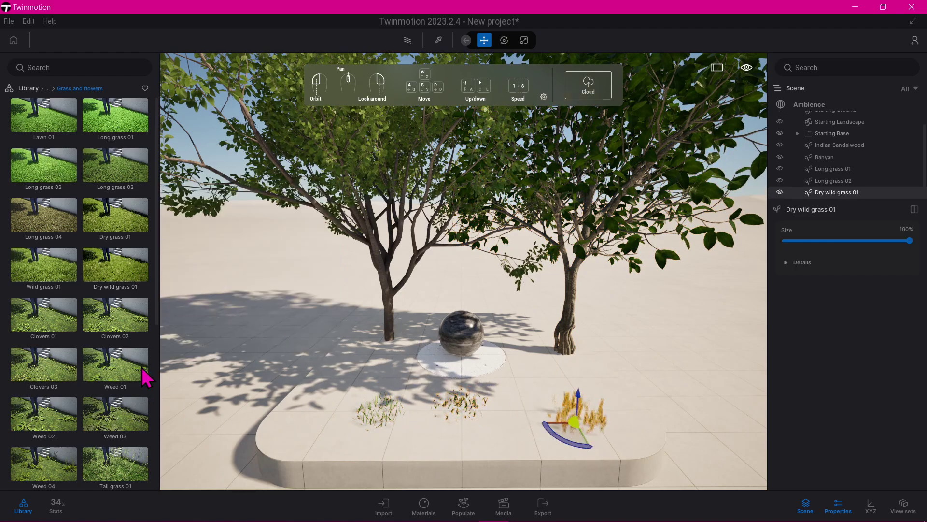
scroll(109, 371, down, 4)
scroll(108, 371, down, 3)
drag(123, 372, 469, 393)
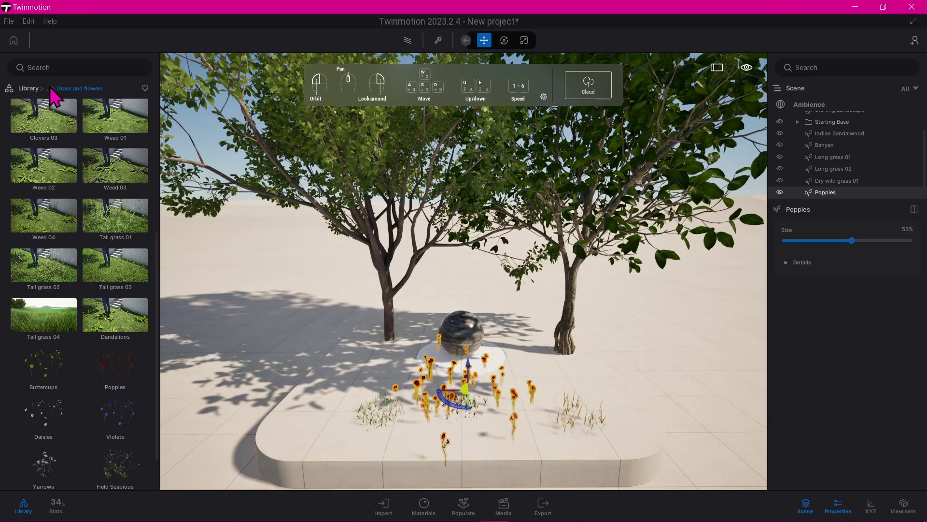
From the Bushes category, place Bush base 1 by the left tree and Bush base 2 by the right
click(48, 89)
click(53, 182)
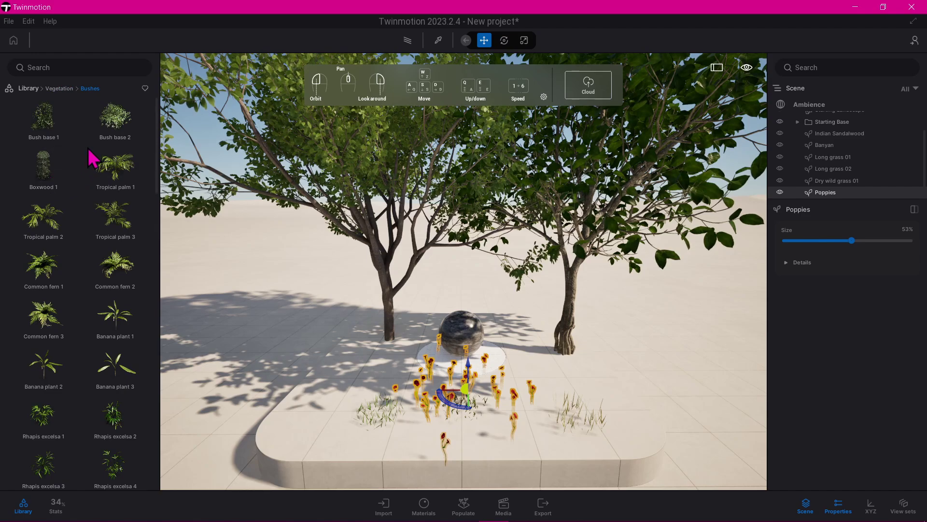
click(464, 507)
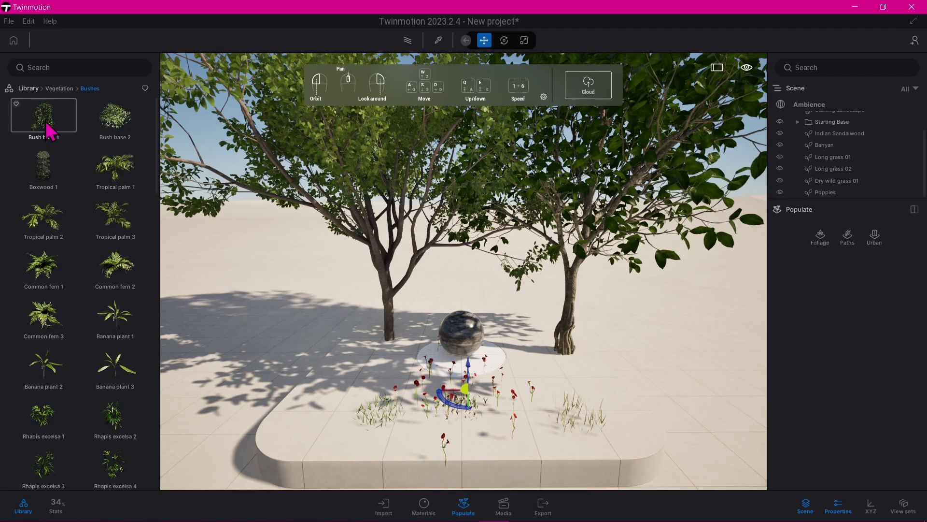
drag(44, 127, 374, 384)
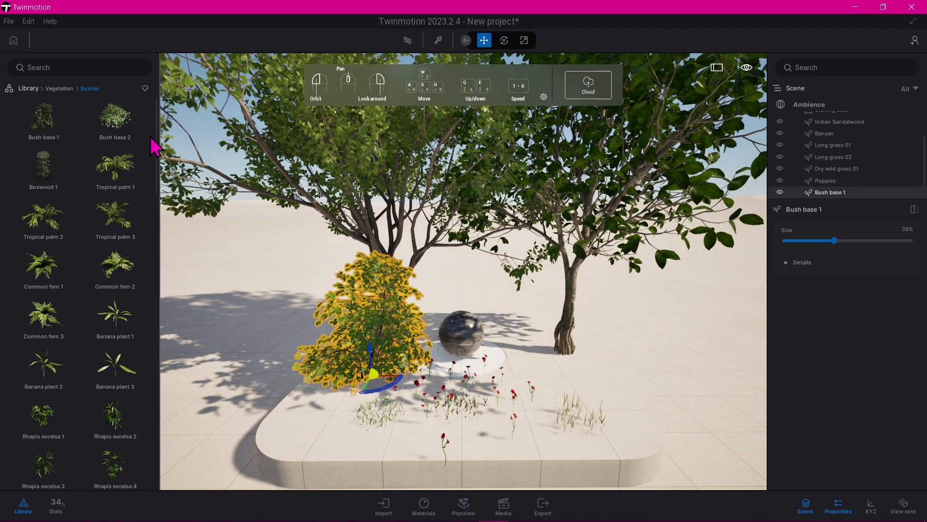
drag(115, 121, 607, 399)
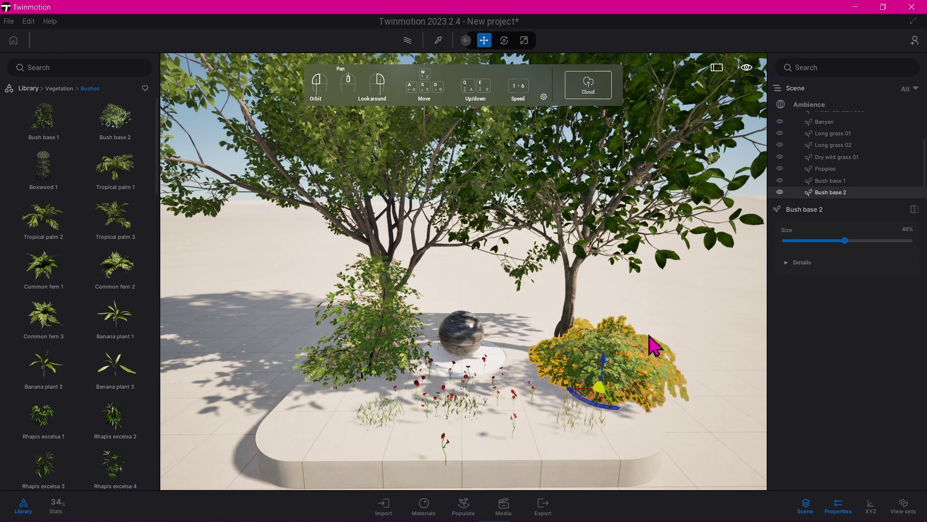
click(676, 318)
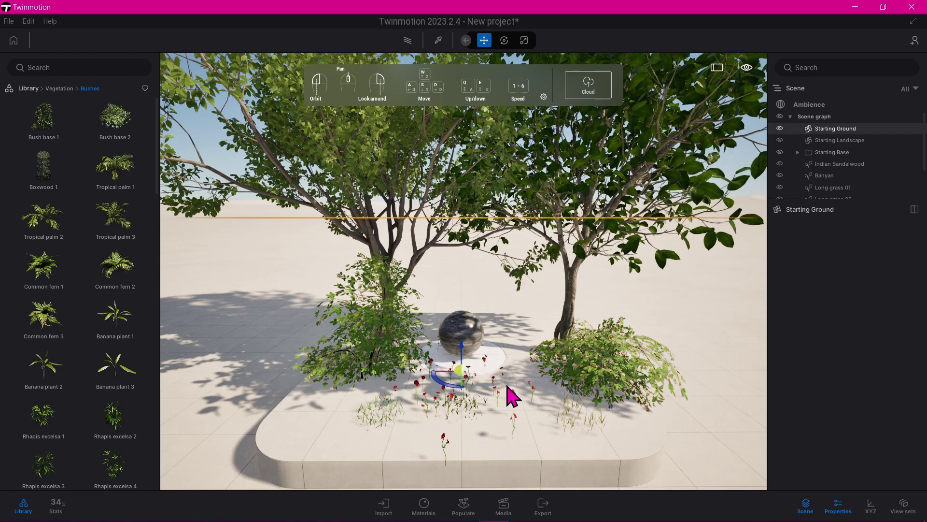
Create a new video, Video part01, in Media's Video section
click(504, 506)
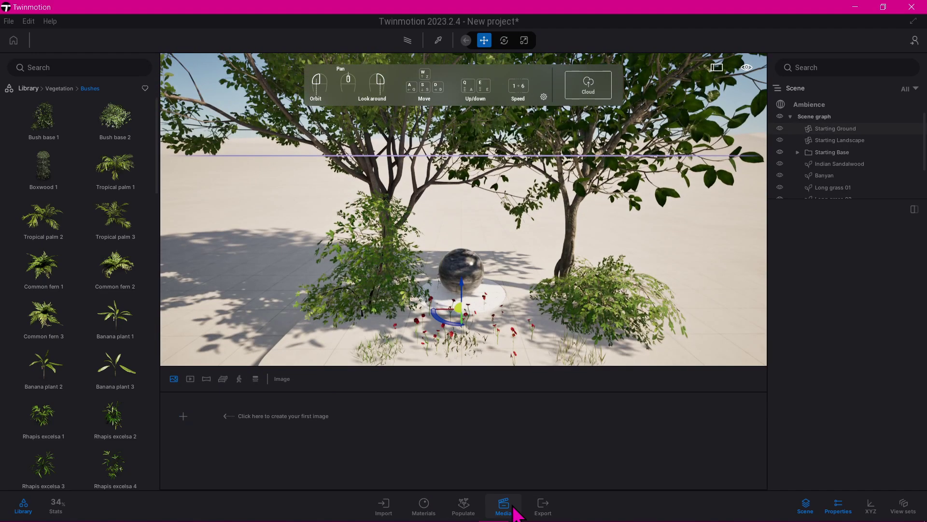
click(191, 380)
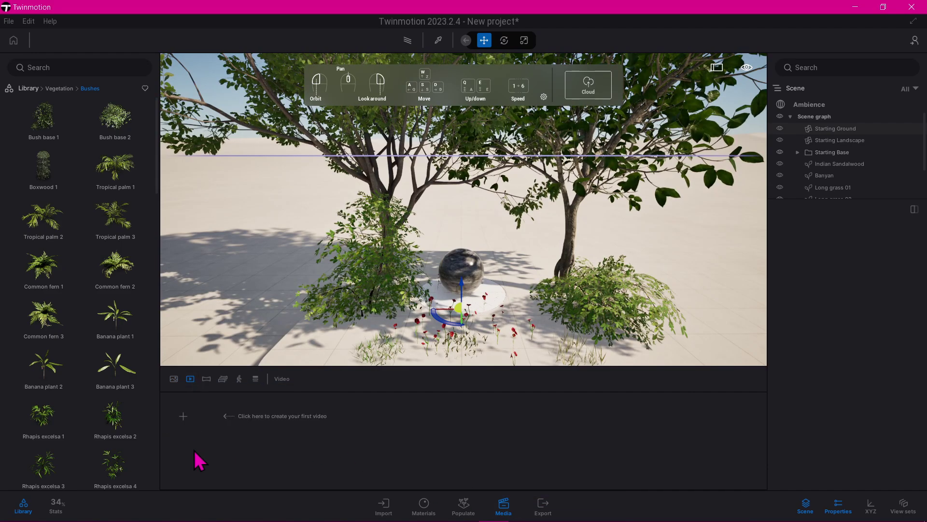
click(184, 416)
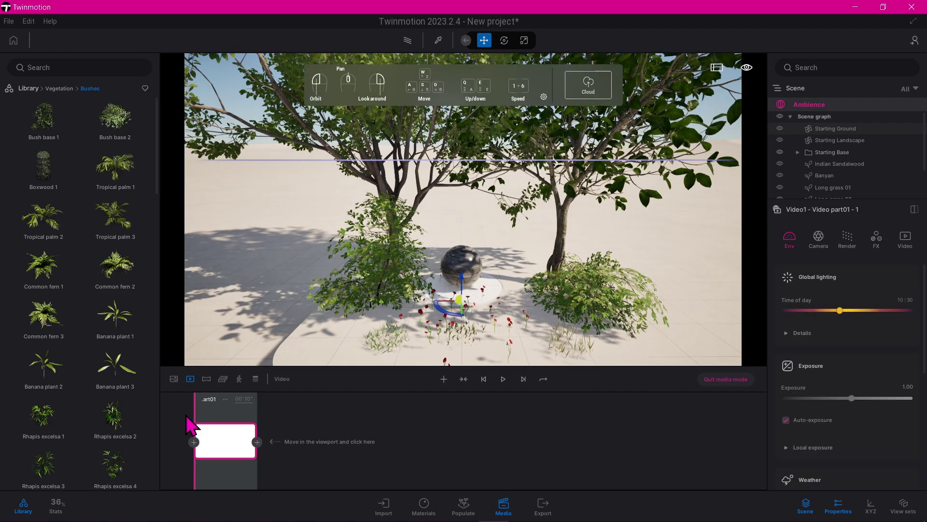
Add three more keyframe clips for four in total and select the first clip
click(257, 442)
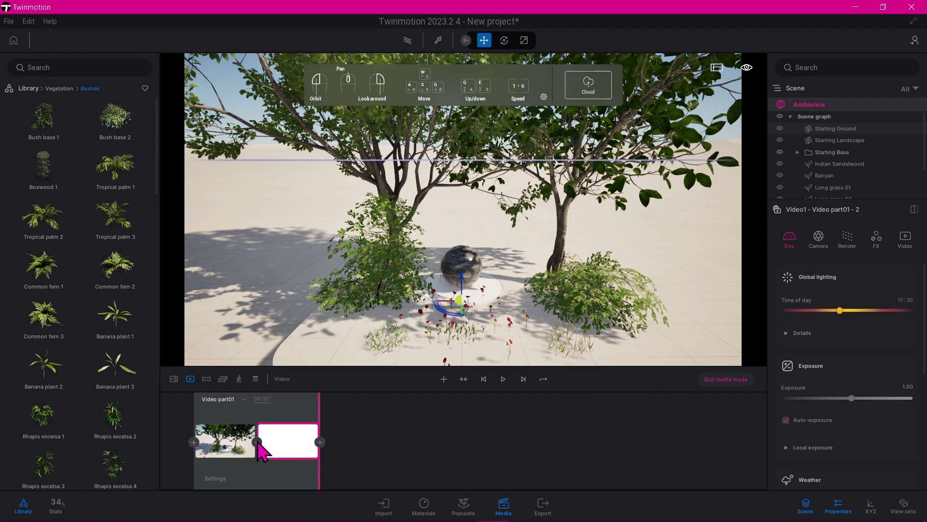
click(320, 442)
click(383, 442)
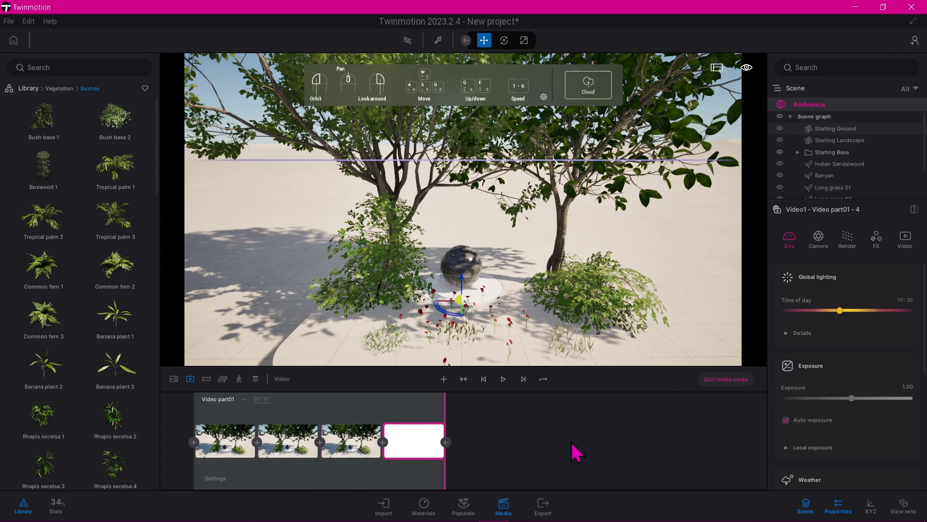
click(224, 449)
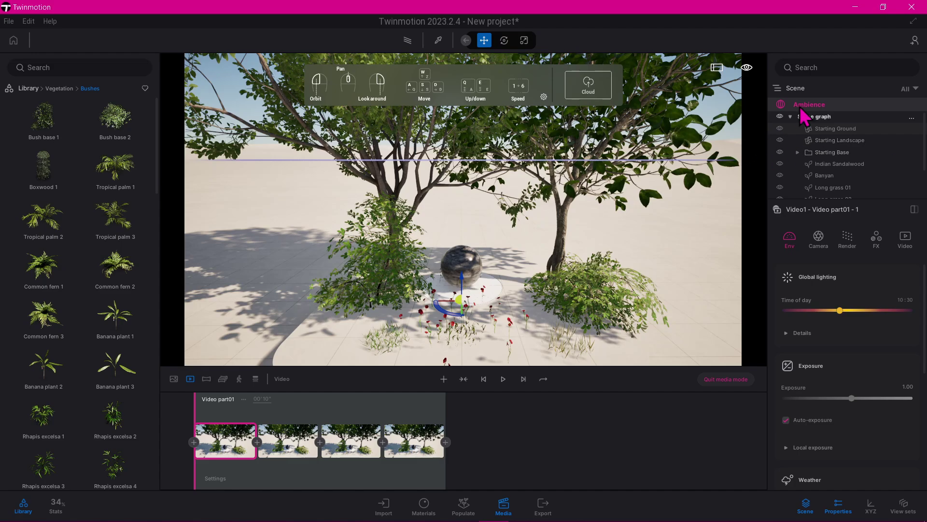
click(806, 506)
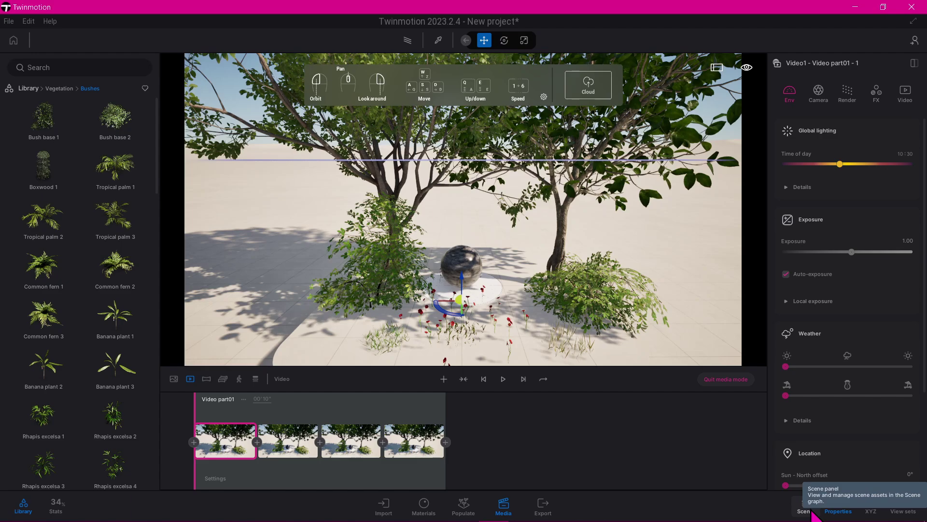
click(805, 506)
click(839, 507)
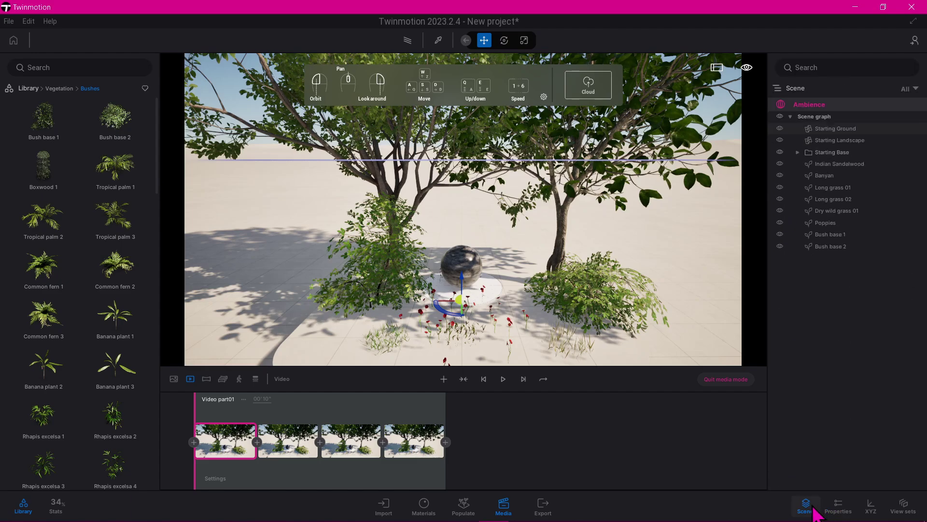
click(813, 507)
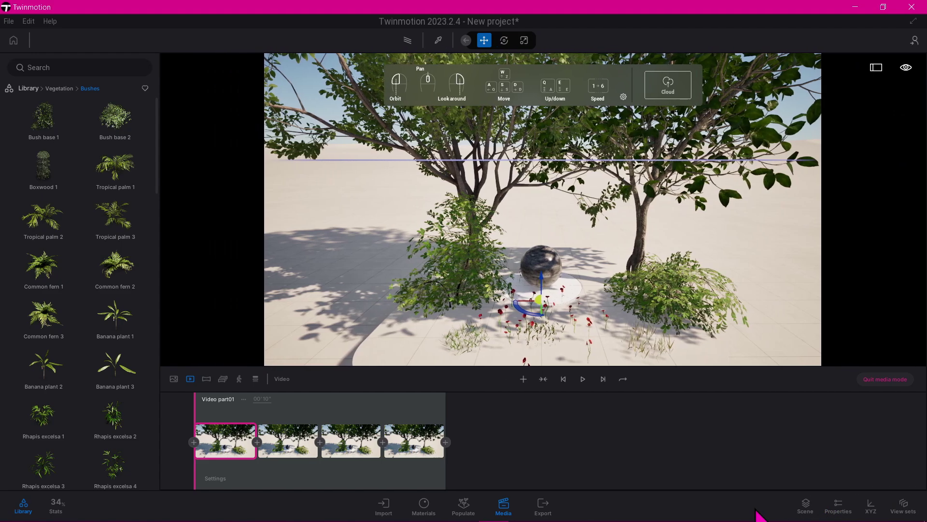
click(809, 509)
click(839, 511)
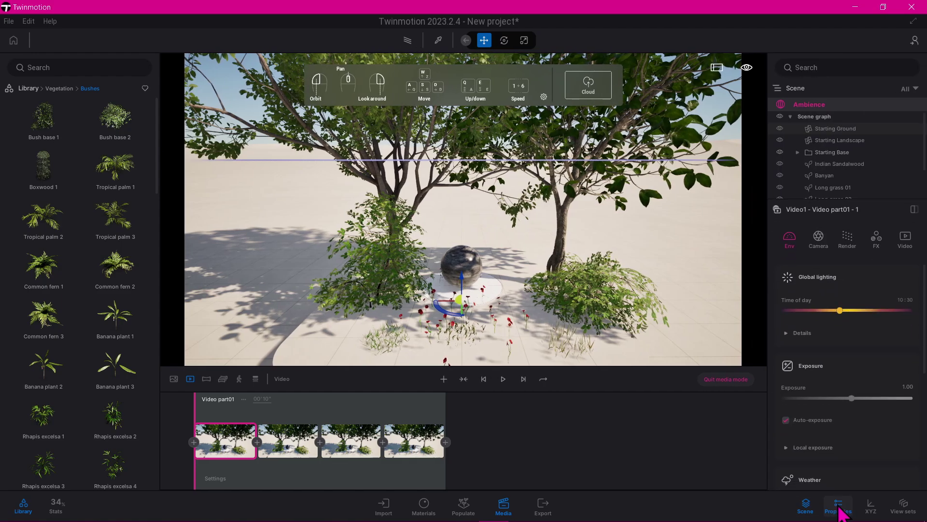
click(839, 511)
click(805, 507)
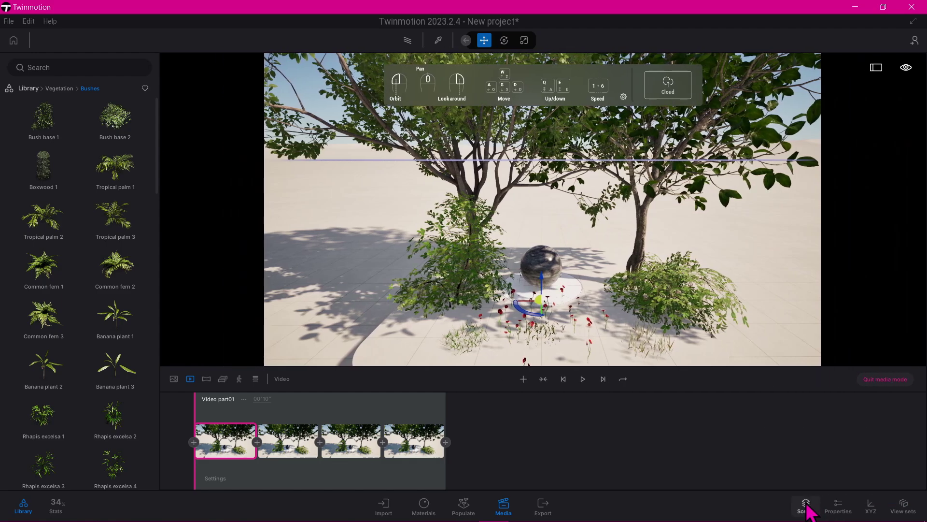
click(806, 508)
click(839, 508)
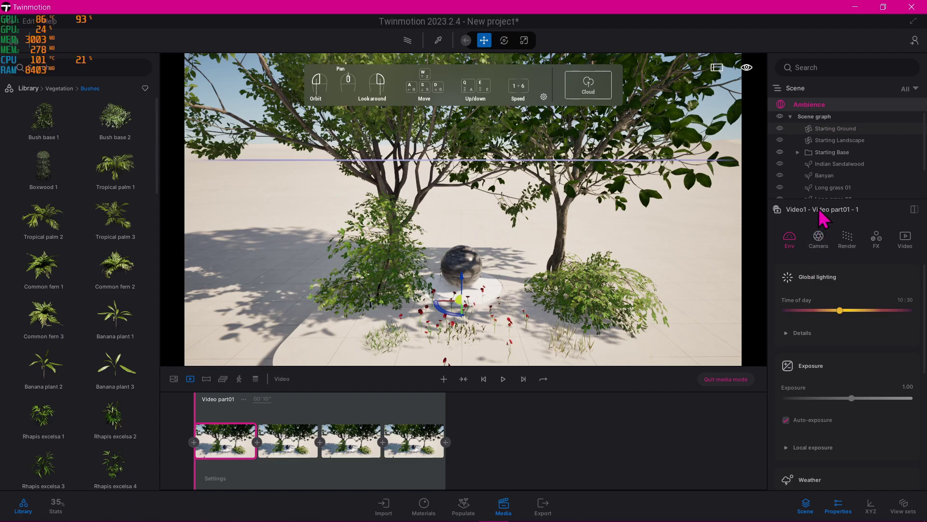
Expand the first clip's Weather details: height fog 15%, wind speed 1.00, direction 10°, growth 0.50
scroll(840, 290, down, 3)
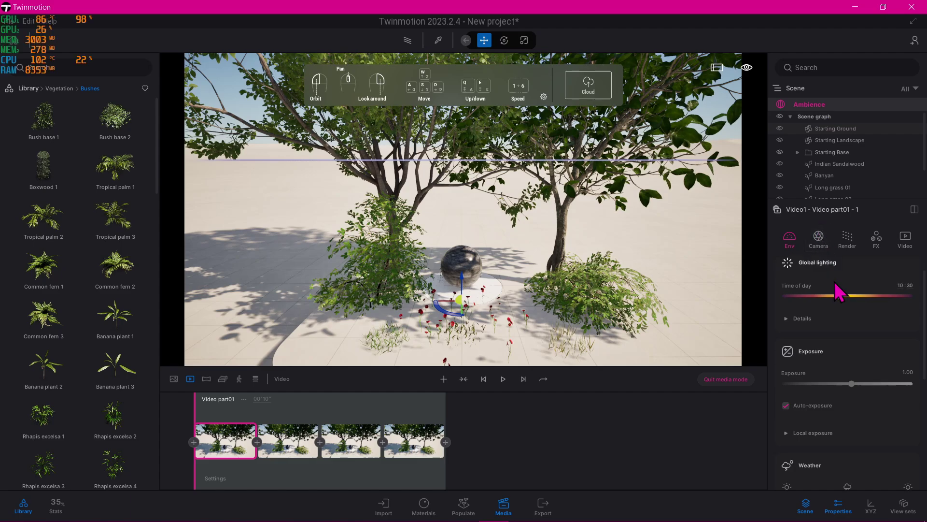
scroll(835, 286, down, 8)
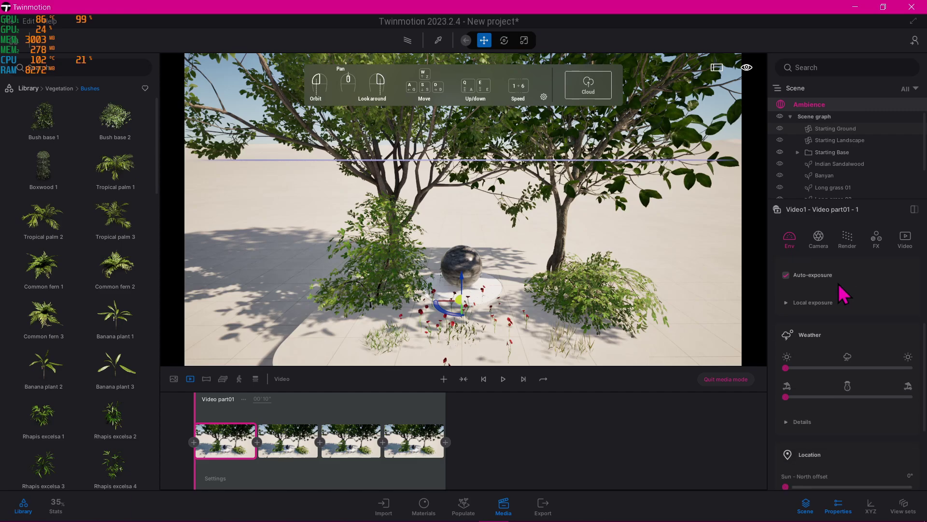
scroll(843, 300, down, 3)
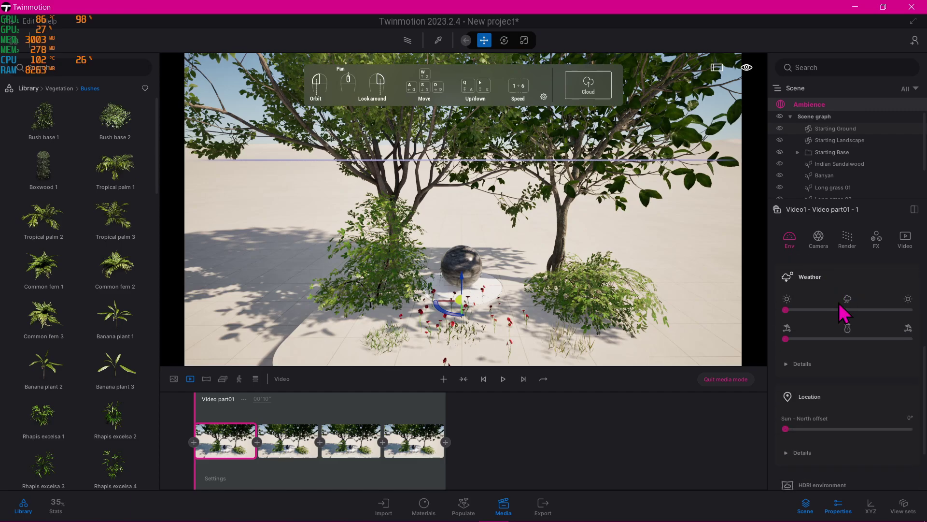
click(793, 366)
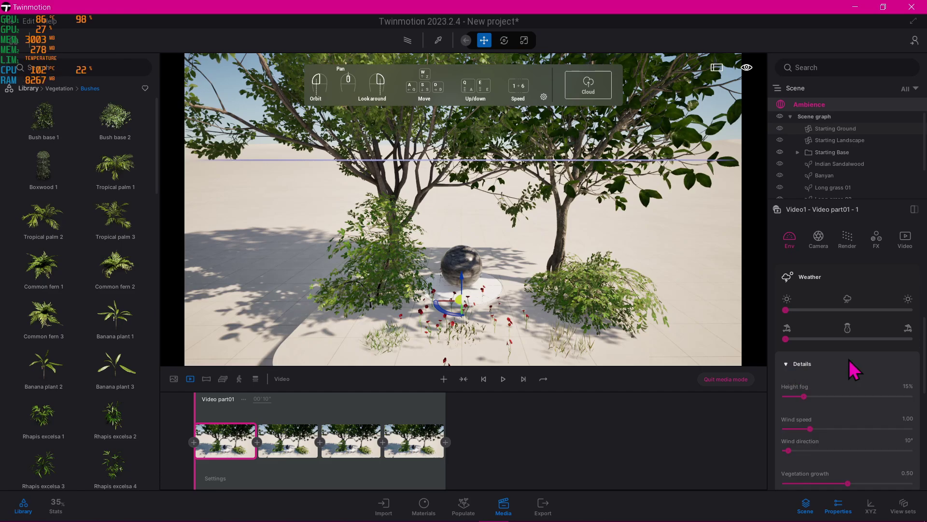
scroll(851, 371, down, 5)
scroll(847, 374, up, 5)
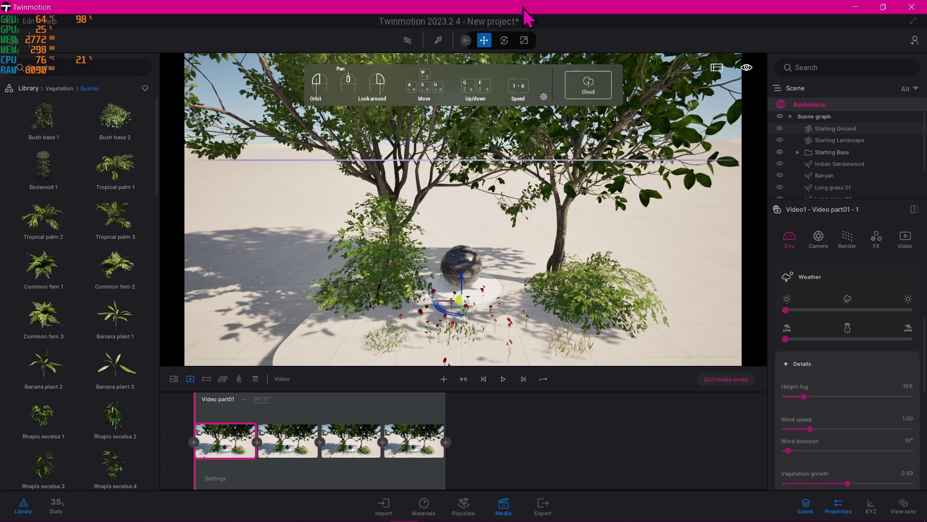
mouse_move(246, 446)
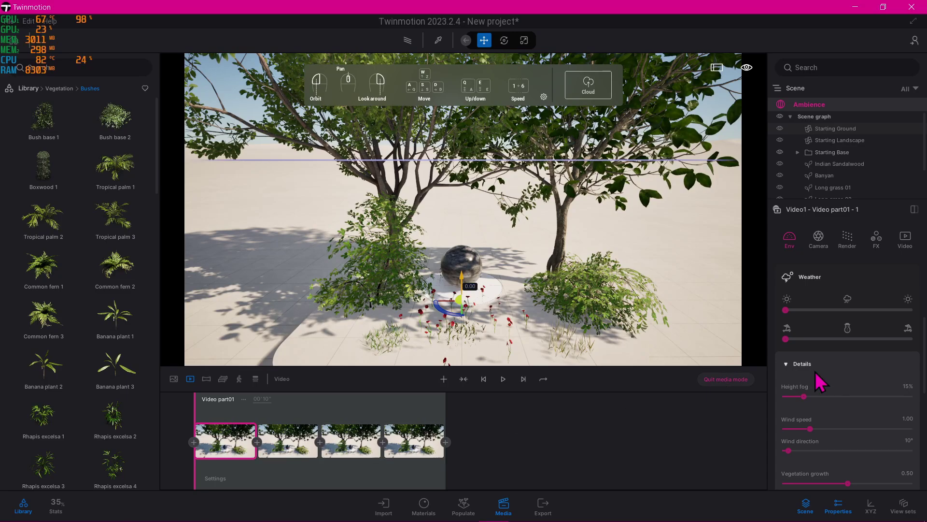
Set the first clip's time of day to 05:49 dawn
scroll(821, 374, up, 5)
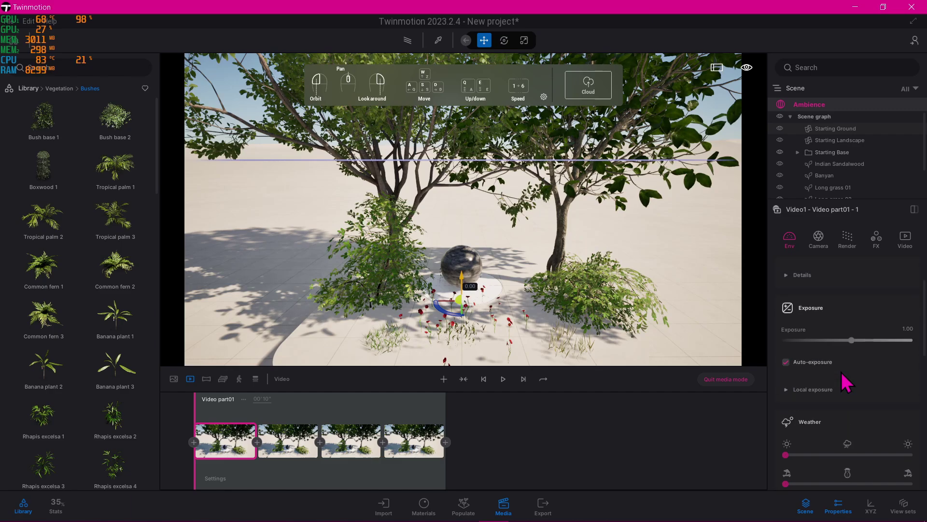
drag(841, 310, 816, 311)
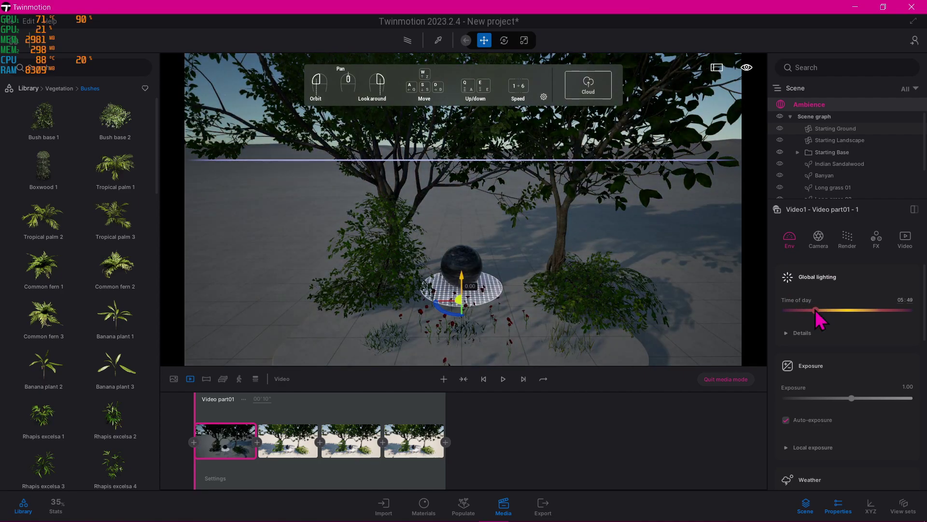
scroll(836, 381, down, 2)
scroll(833, 373, down, 3)
mouse_move(785, 382)
mouse_down()
mouse_move(870, 384)
mouse_move(784, 385)
mouse_up()
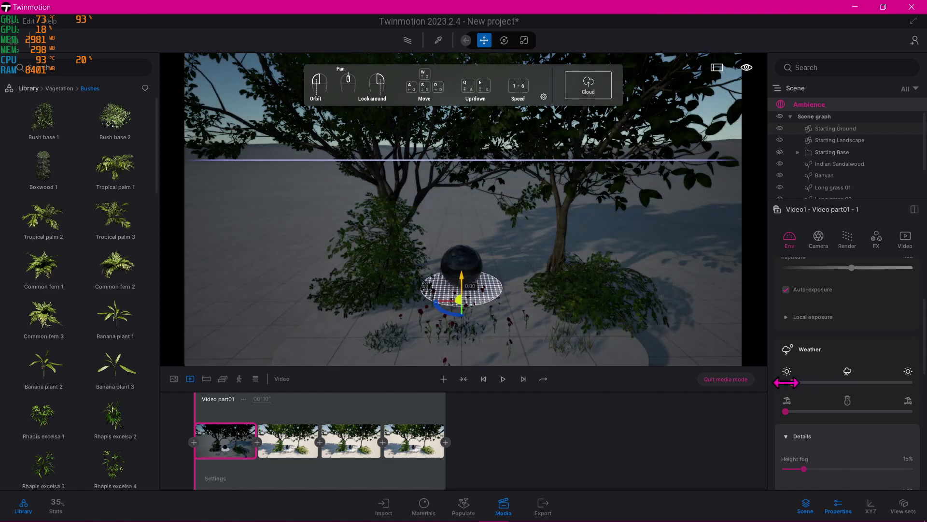
Set the first clip's vegetation growth to 0.08 and wind to 154° at 2.50, then select clip two
scroll(836, 370, down, 5)
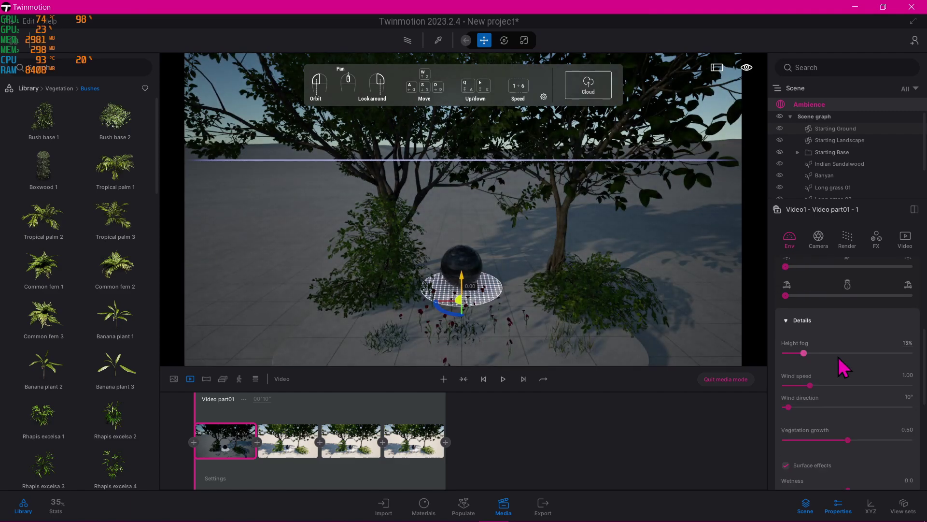
scroll(845, 368, down, 3)
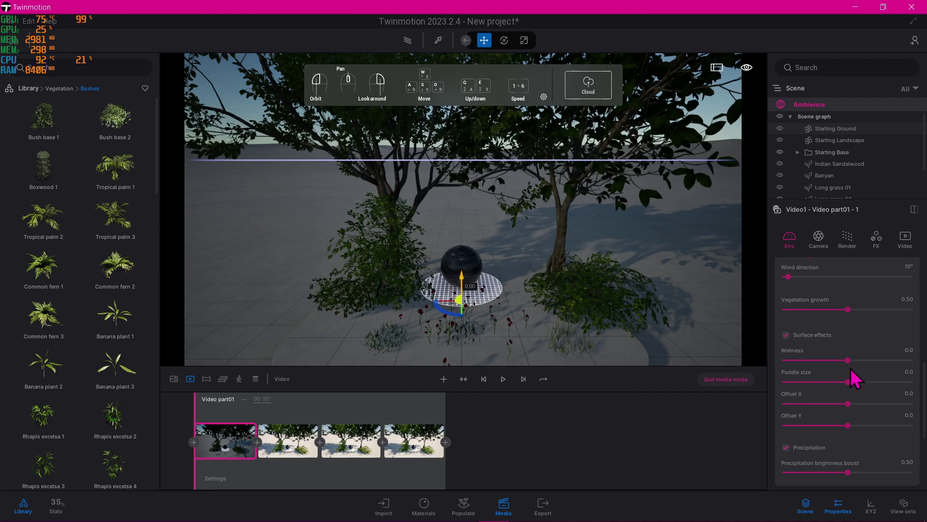
scroll(855, 379, up, 2)
drag(849, 369, 796, 367)
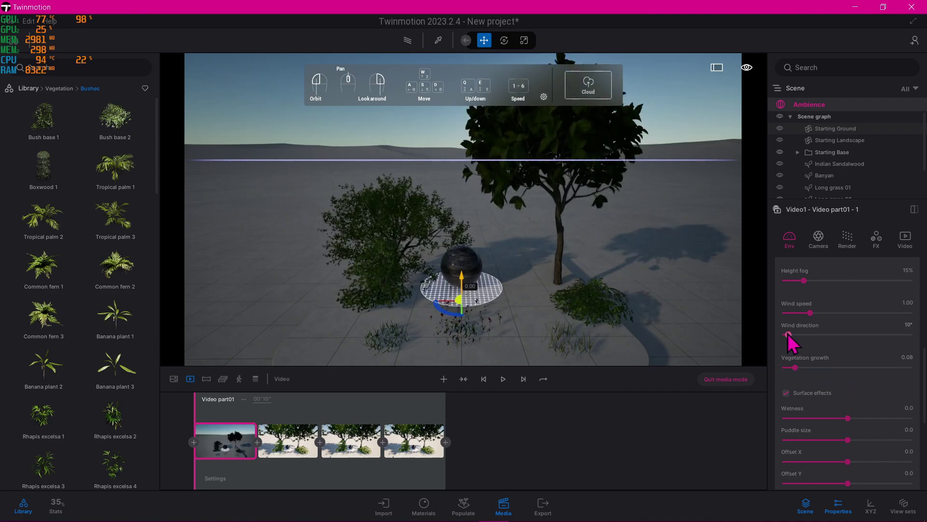
drag(788, 334, 796, 335)
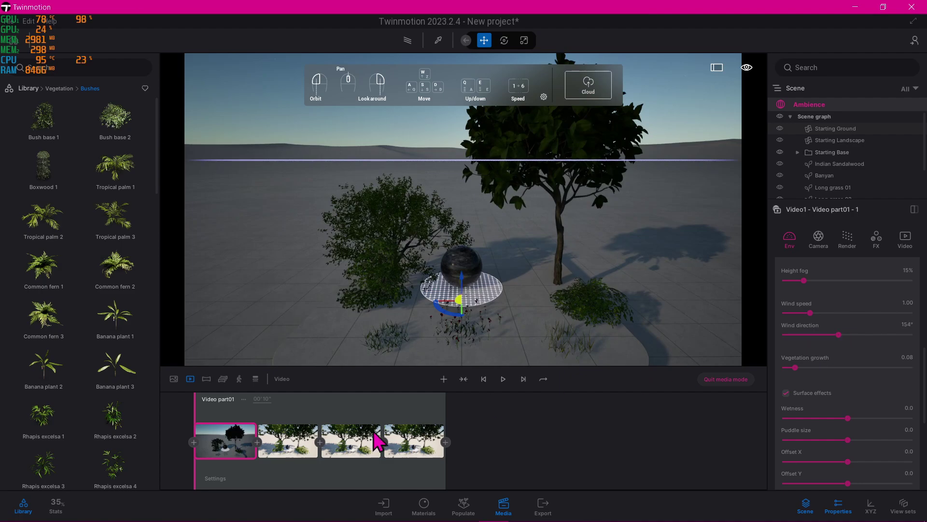
mouse_move(282, 445)
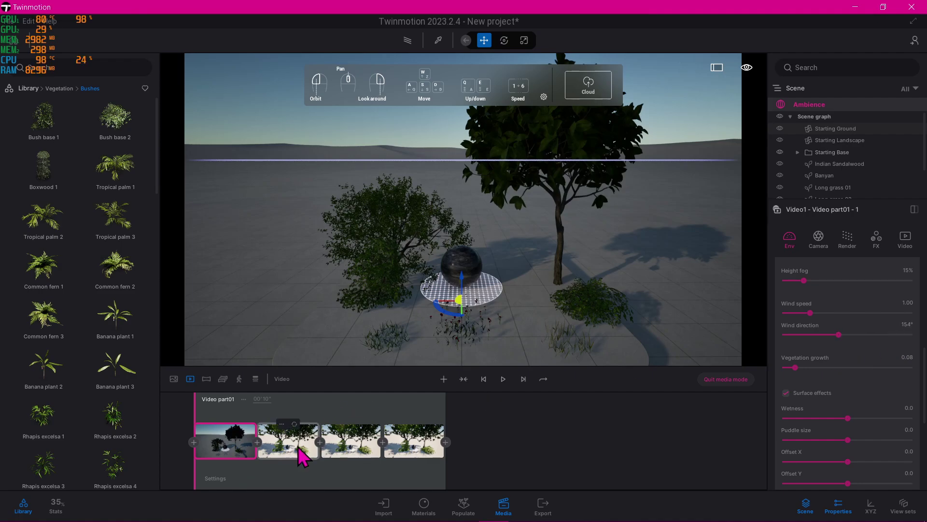
drag(810, 313, 842, 339)
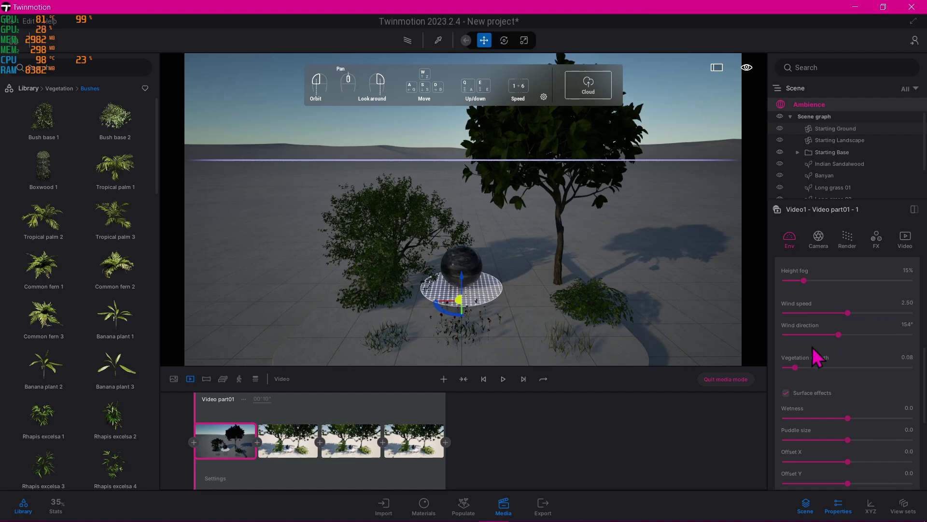
click(285, 442)
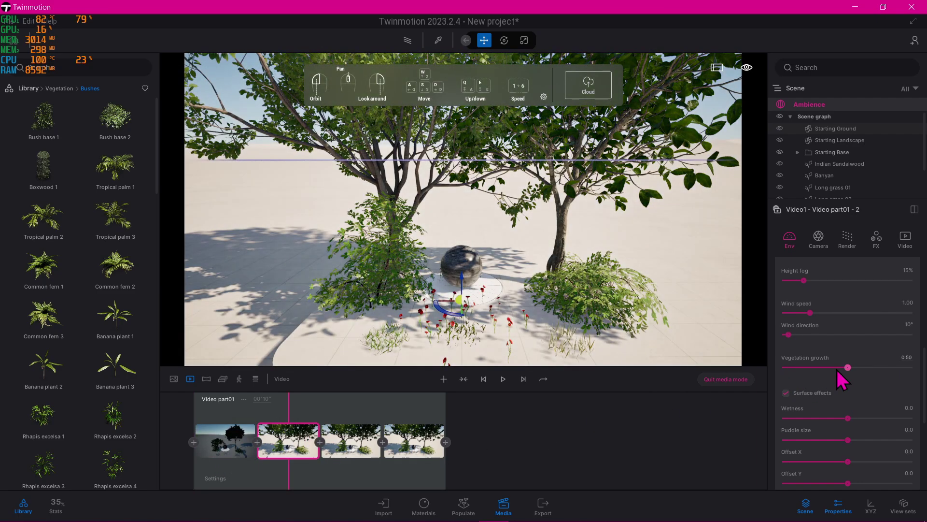
Set the second clip's vegetation growth to 0.26 and wind to 3.70 from 183°
drag(847, 367, 818, 367)
drag(788, 334, 878, 313)
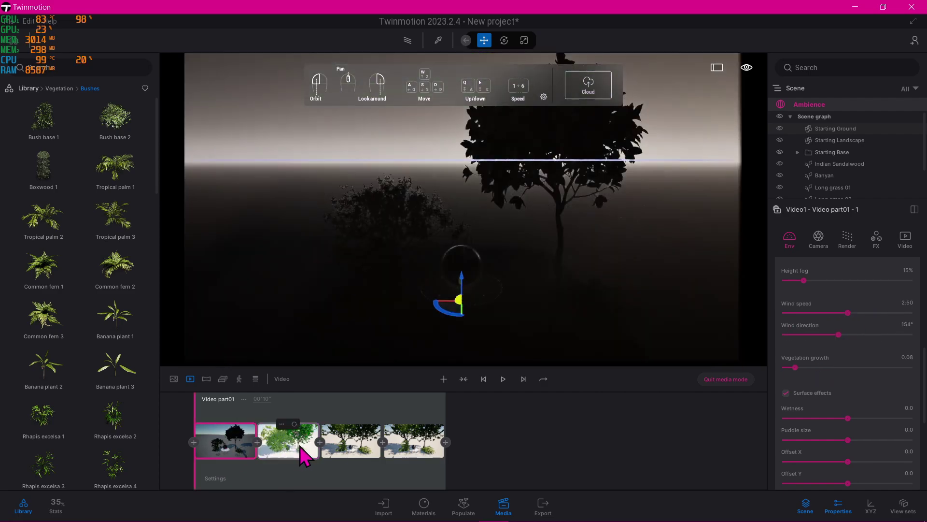
scroll(852, 397, up, 2)
scroll(850, 388, up, 5)
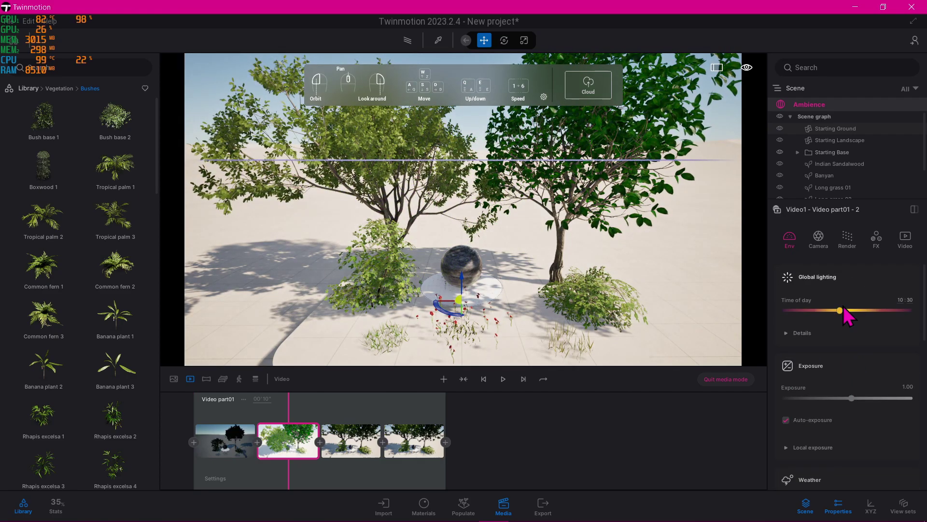
scroll(842, 349, down, 5)
scroll(843, 351, down, 8)
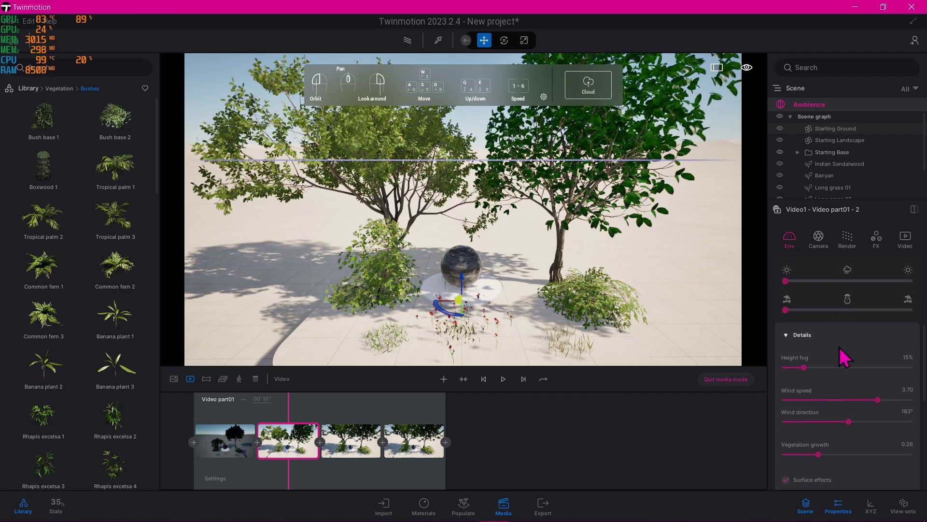
Select the third clip and raise its wind speed to 5.00
click(268, 456)
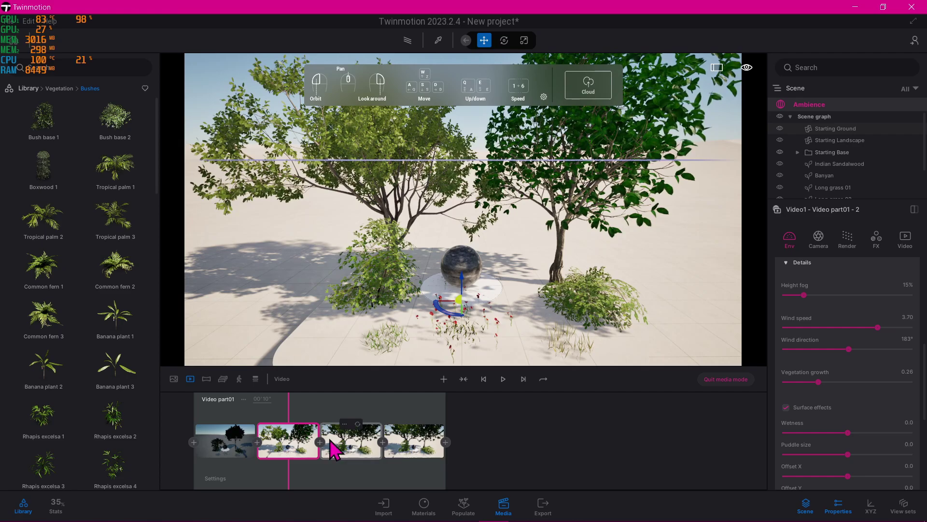
click(346, 449)
drag(807, 327, 911, 328)
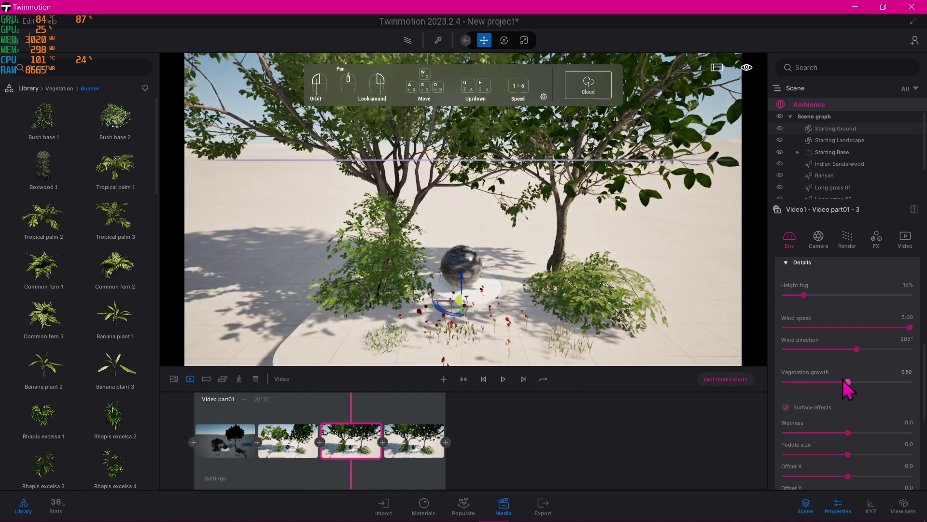
Raise the third clip's vegetation growth to about 0.62
drag(848, 381, 859, 380)
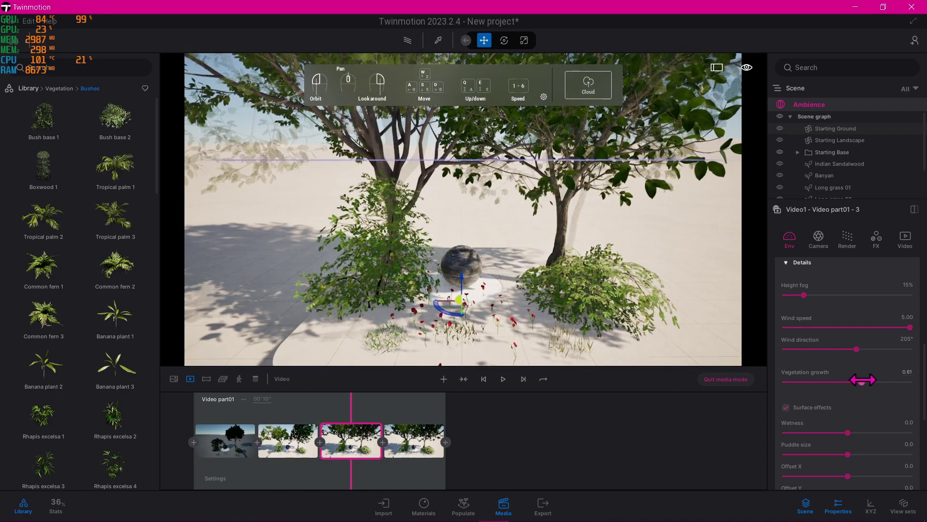
scroll(877, 413, down, 4)
scroll(876, 408, down, 5)
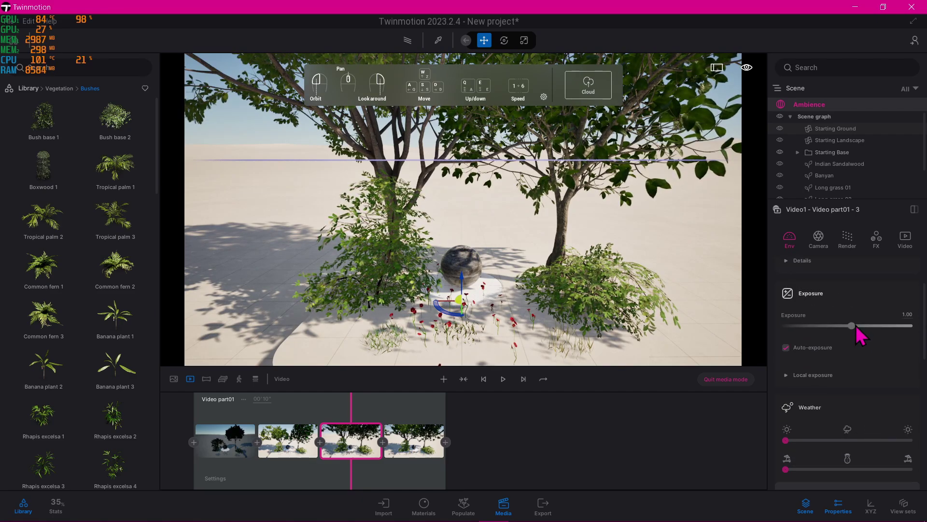
scroll(863, 394, down, 3)
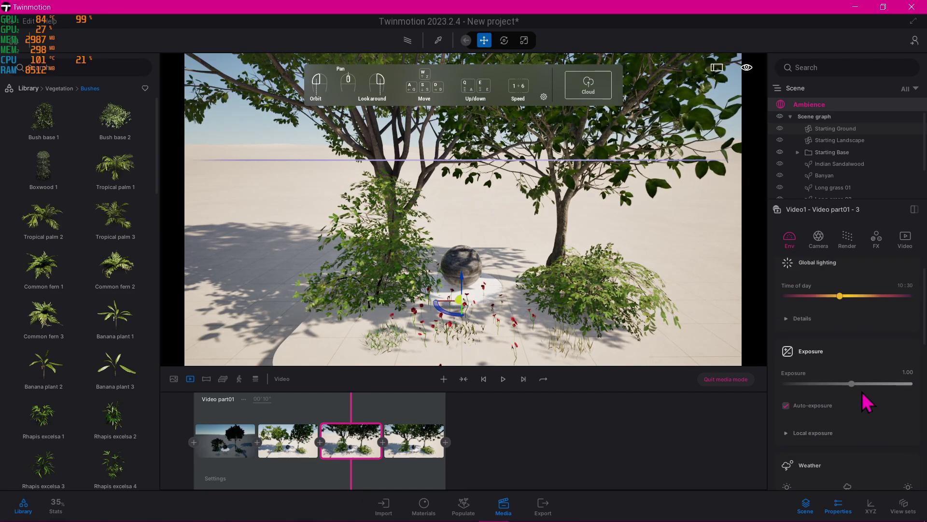
Give the fourth clip full vegetation growth 1.00 and a later 16:45 time of day
click(414, 453)
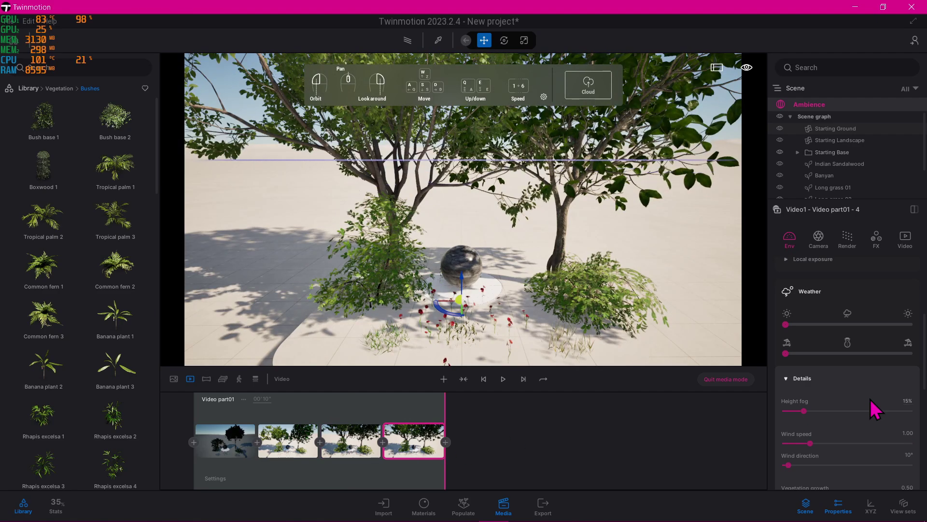
scroll(867, 398, down, 2)
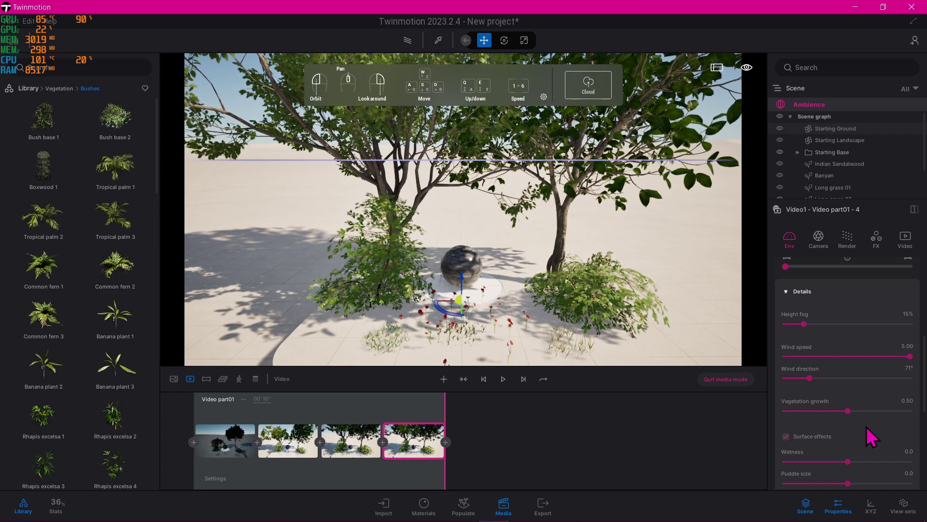
drag(848, 411, 922, 408)
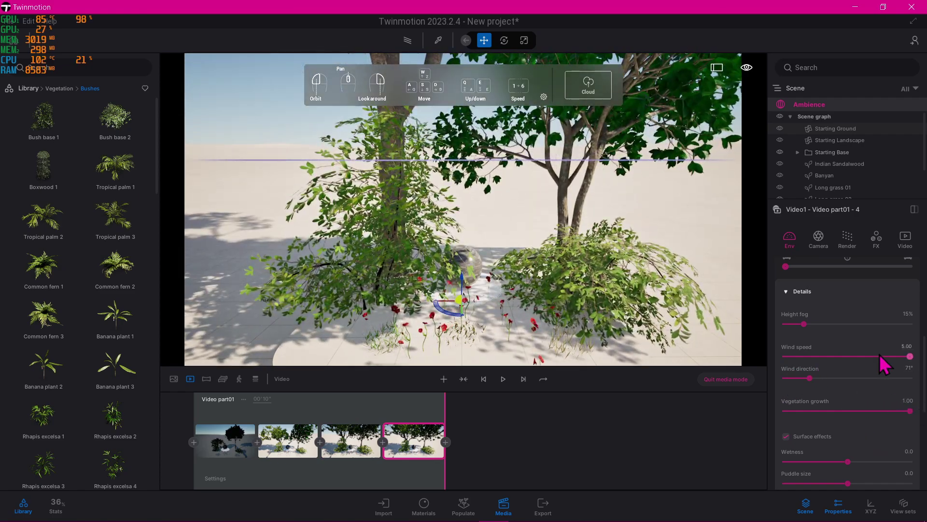
scroll(878, 367, down, 2)
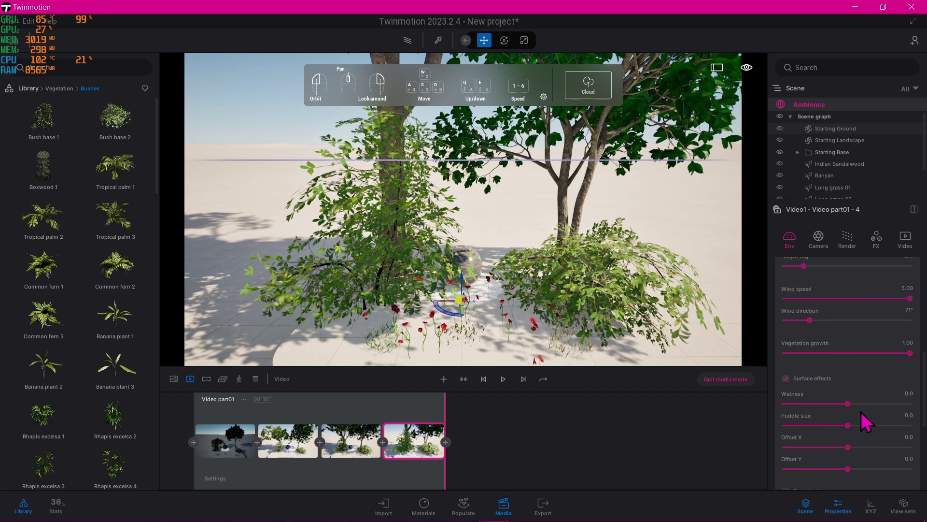
scroll(862, 411, up, 8)
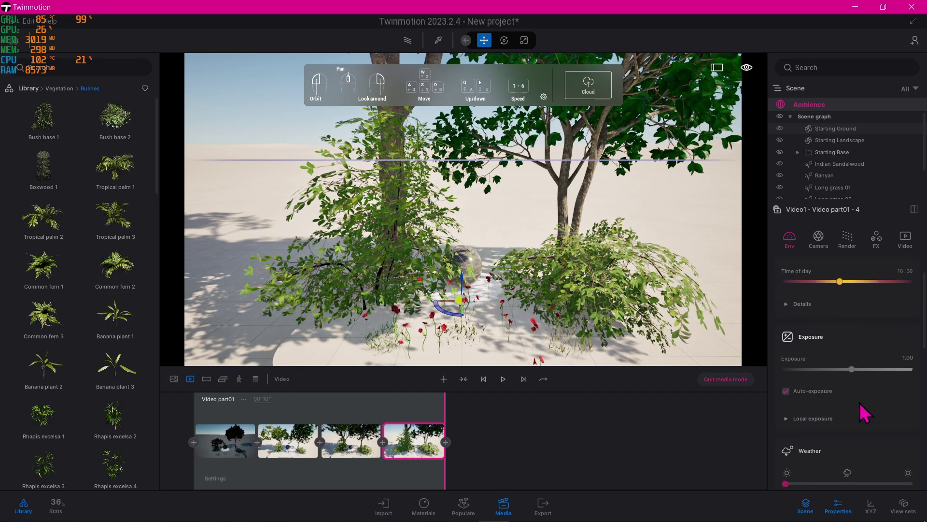
scroll(864, 413, up, 1)
drag(840, 310, 875, 304)
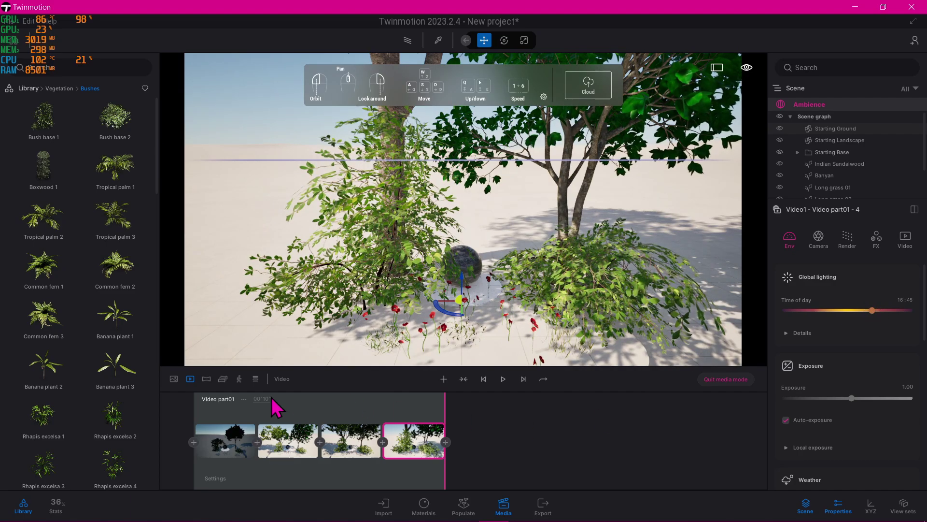
Return to the start of the four-clip sequence and play the time-lapse preview
click(249, 424)
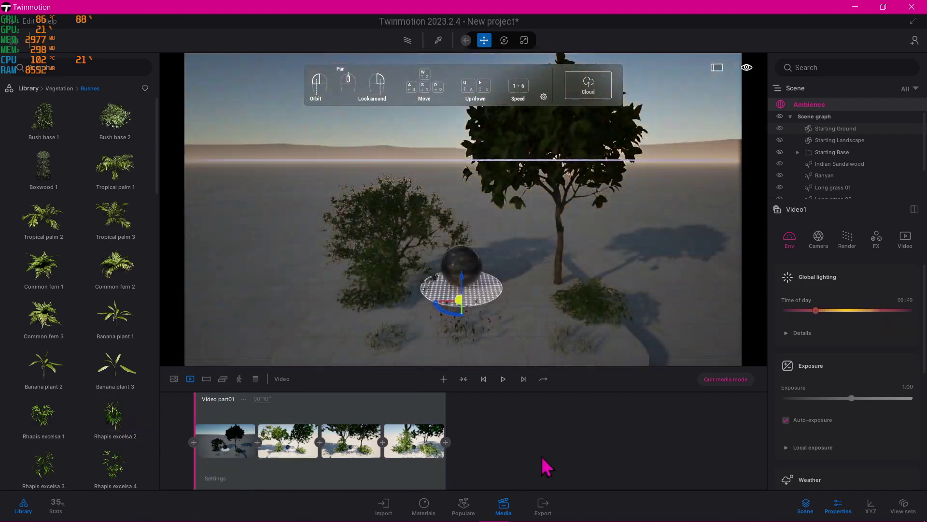
click(503, 380)
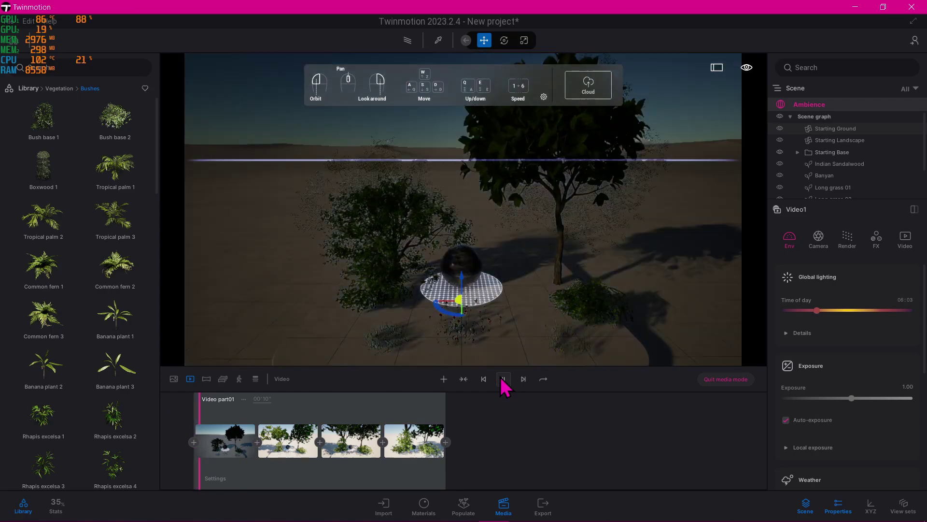